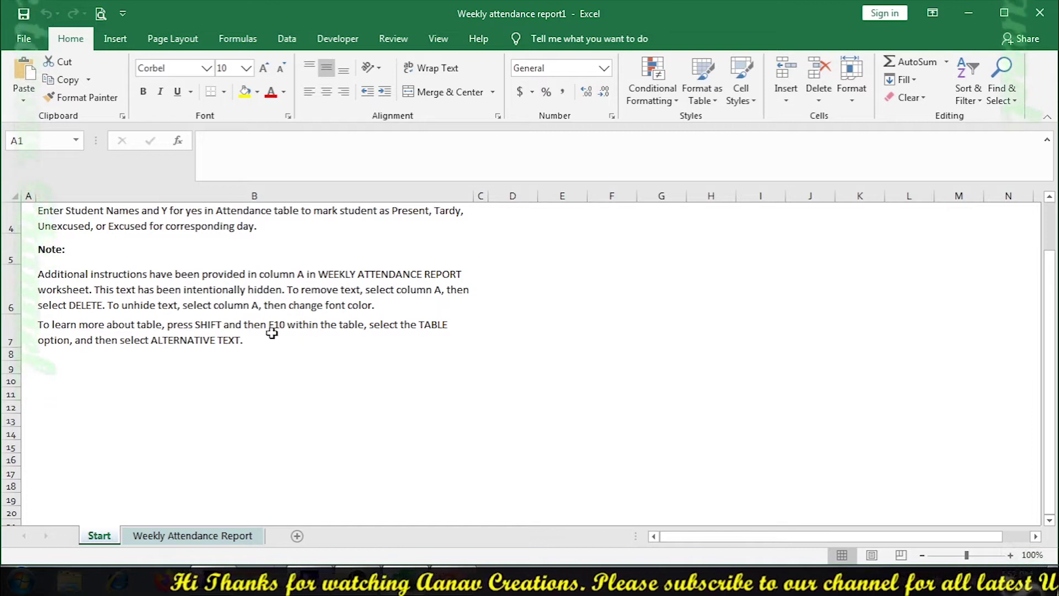
{"action": "scroll", "coordinate": [272, 334], "scroll_direction": "up", "scroll_amount": 1}
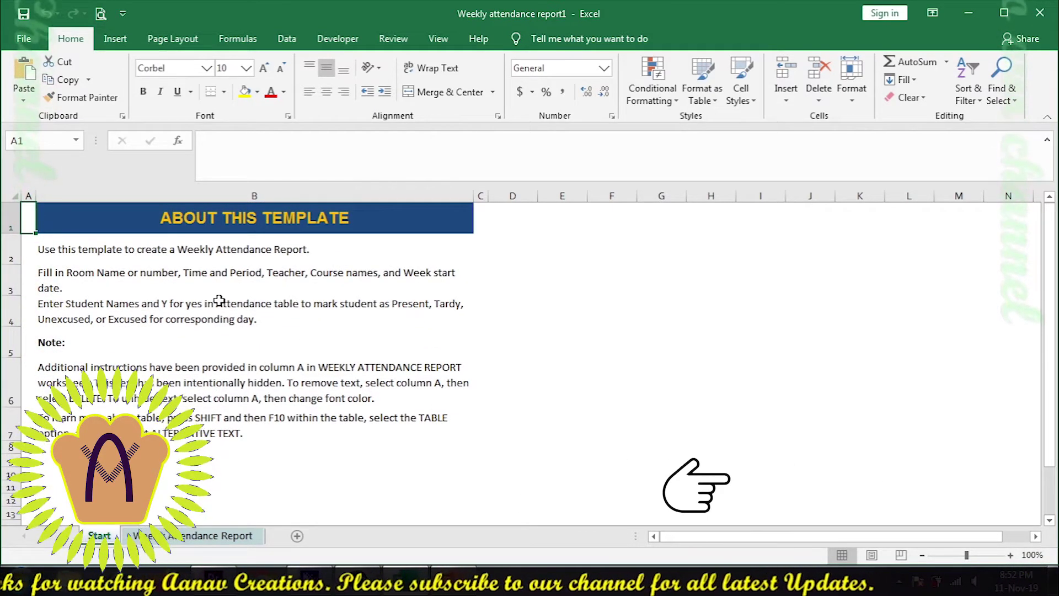
{"action": "left_click", "coordinate": [201, 282]}
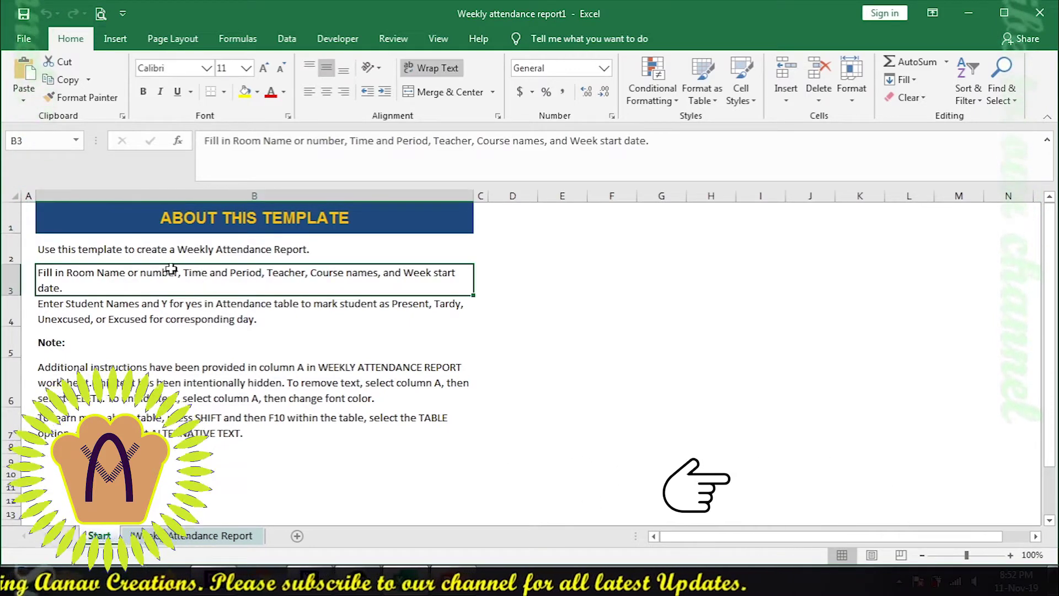
{"action": "left_click", "coordinate": [118, 247]}
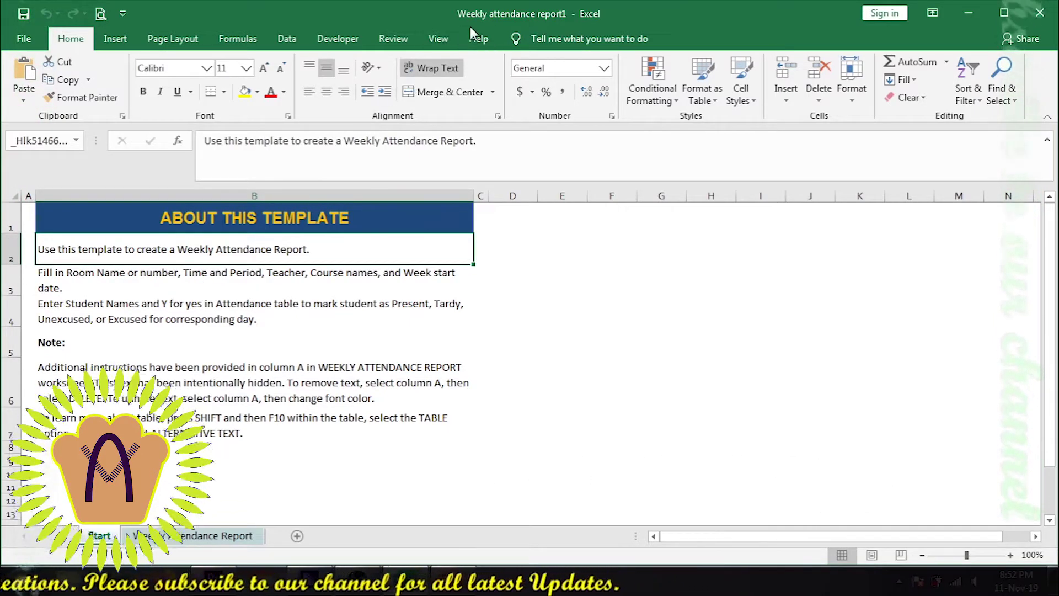
{"action": "left_click", "coordinate": [172, 341]}
{"action": "key", "text": "Down"}
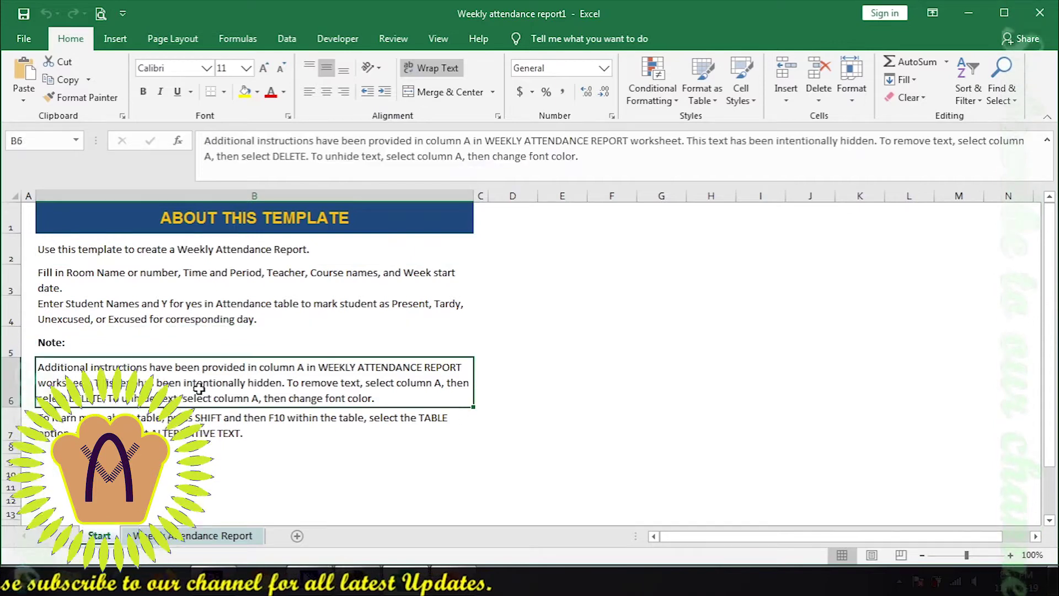
{"action": "left_click", "coordinate": [175, 288]}
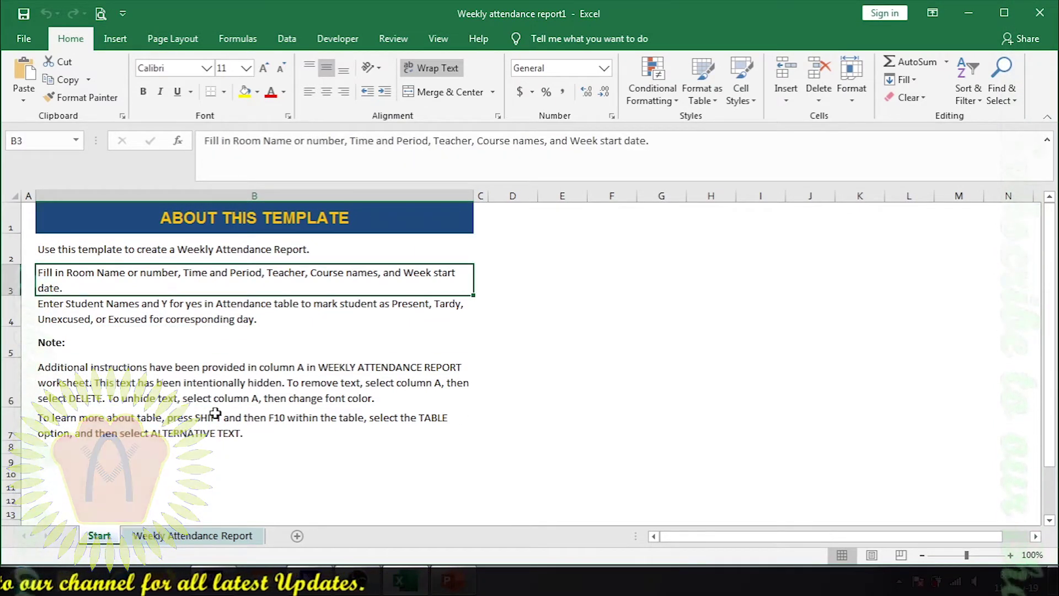
{"action": "left_click", "coordinate": [210, 430]}
{"action": "left_click", "coordinate": [192, 389]}
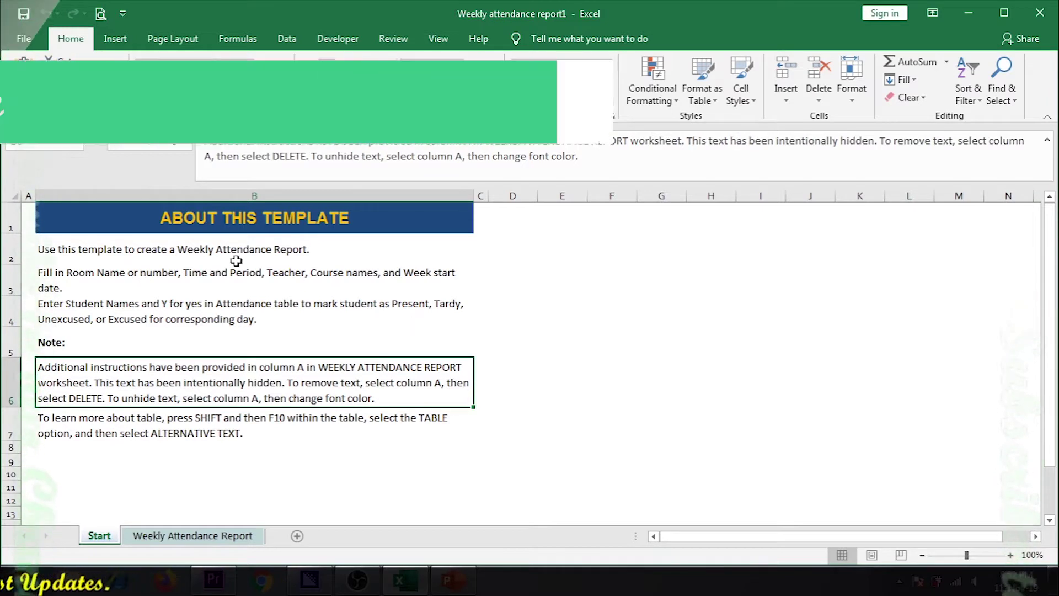
{"action": "left_click", "coordinate": [215, 257]}
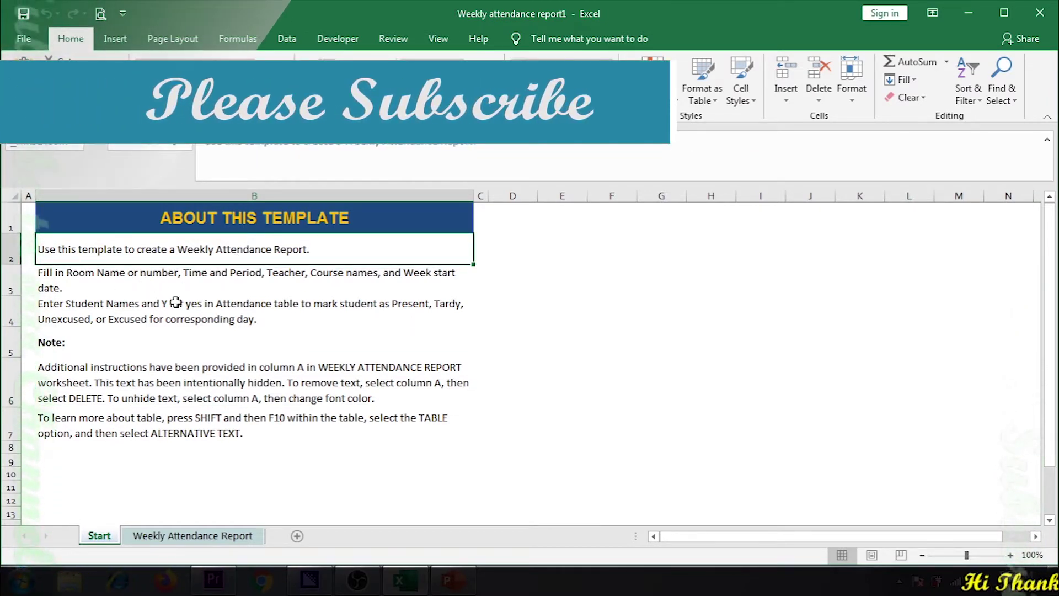
- Switch to the Weekly Attendance Report sheet and select the Monday–Friday day headings in row 2
{"action": "left_click", "coordinate": [202, 536]}
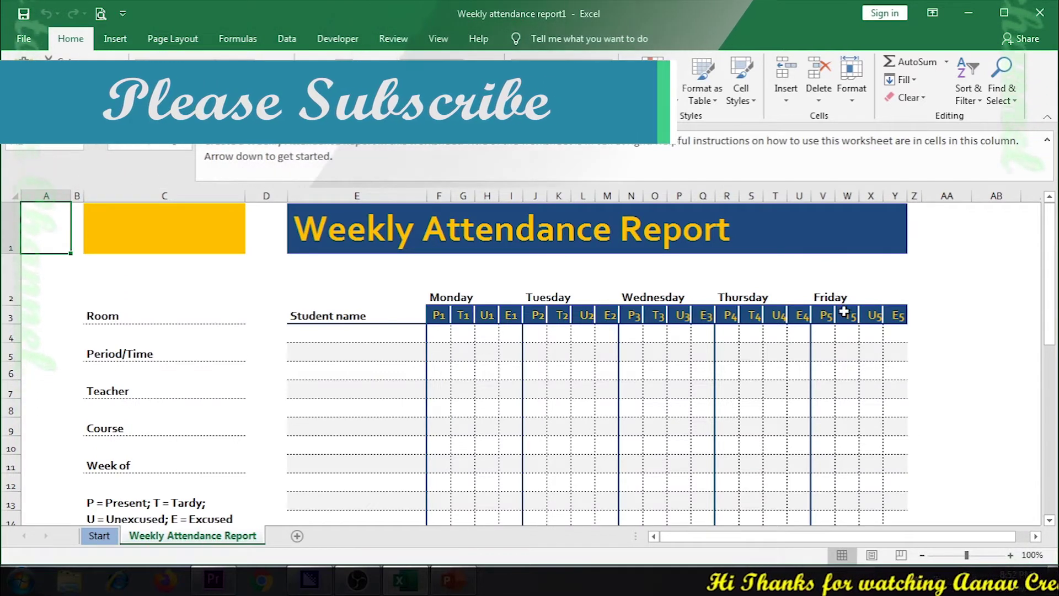
{"action": "left_click", "coordinate": [429, 288]}
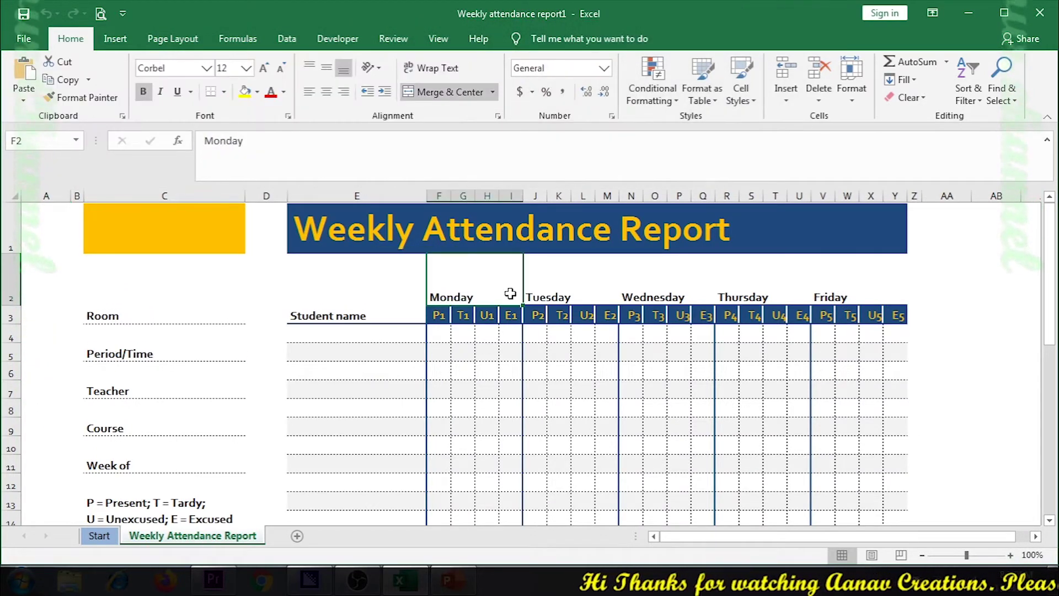
{"action": "left_click", "coordinate": [568, 293]}
{"action": "left_click", "coordinate": [668, 295]}
{"action": "left_click", "coordinate": [744, 295]}
{"action": "left_click", "coordinate": [823, 296]}
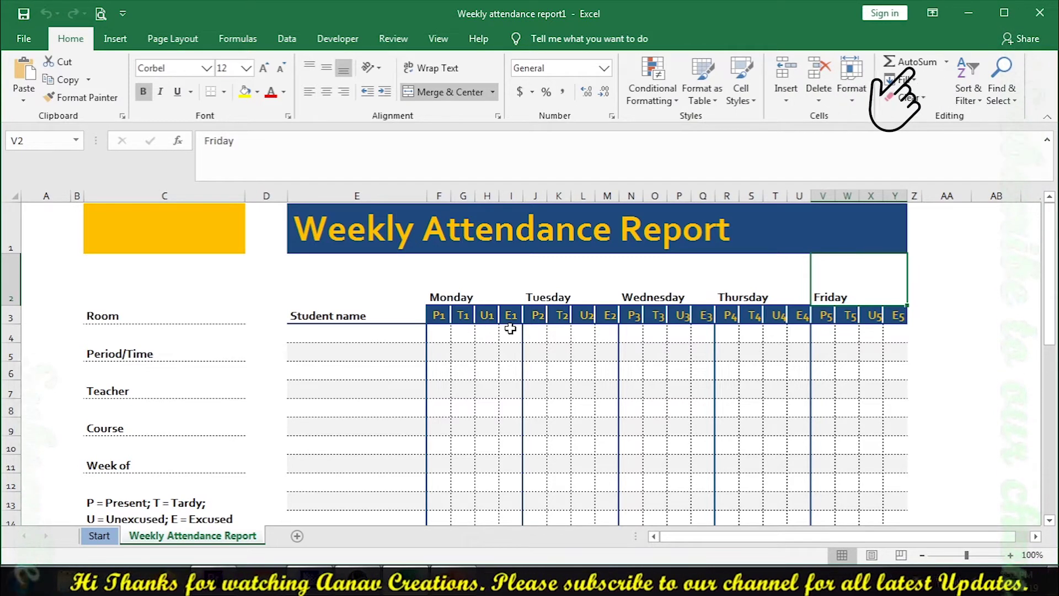
{"action": "scroll", "coordinate": [462, 364], "scroll_direction": "down", "scroll_amount": 1}
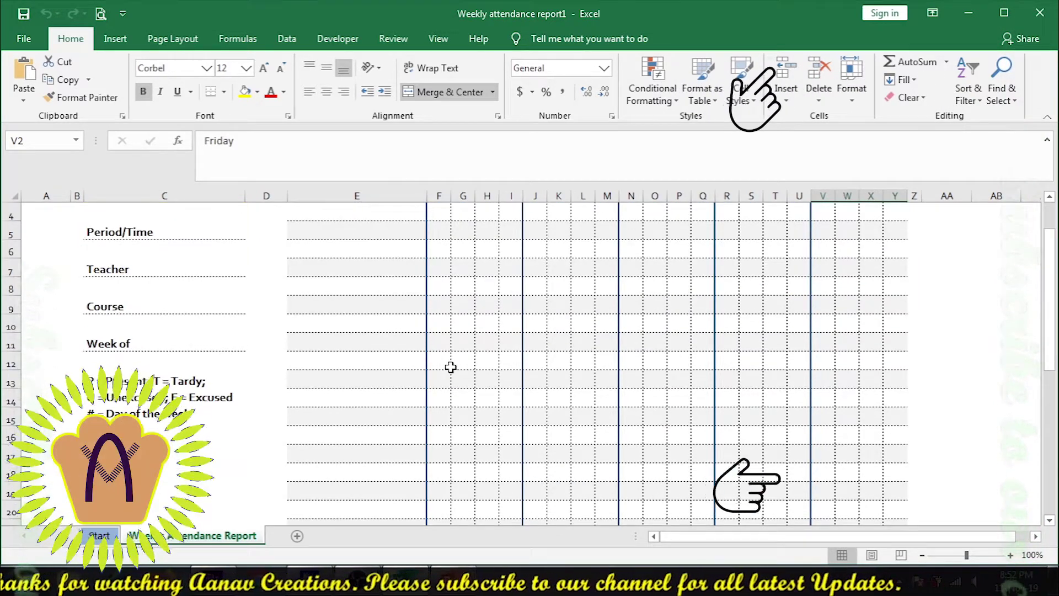
{"action": "scroll", "coordinate": [451, 367], "scroll_direction": "up", "scroll_amount": 1}
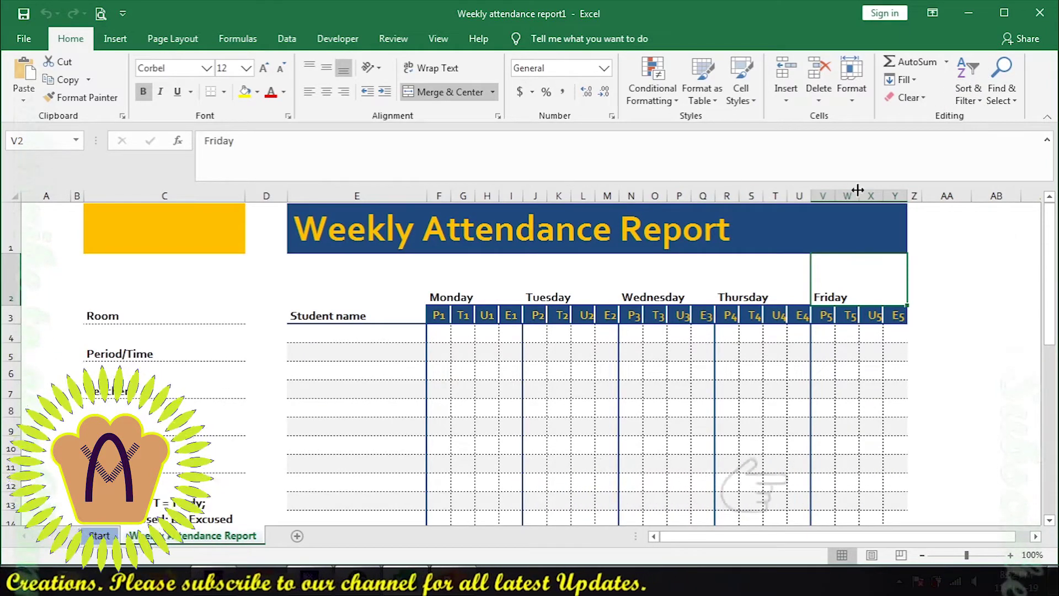
{"action": "left_click", "coordinate": [442, 354]}
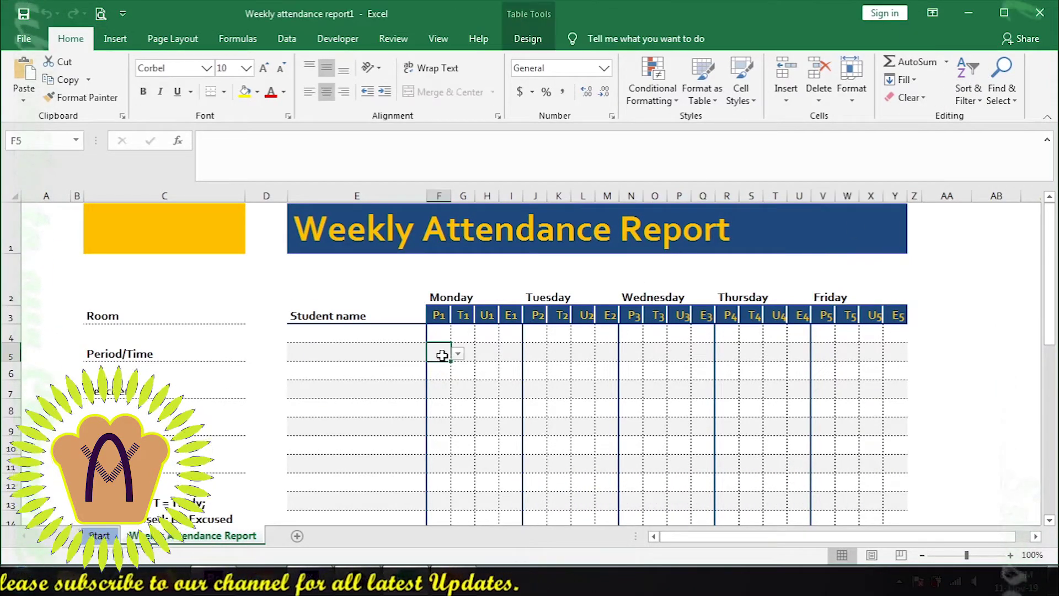
{"action": "left_click_drag", "start_coordinate": [462, 354], "coordinate": [487, 353]}
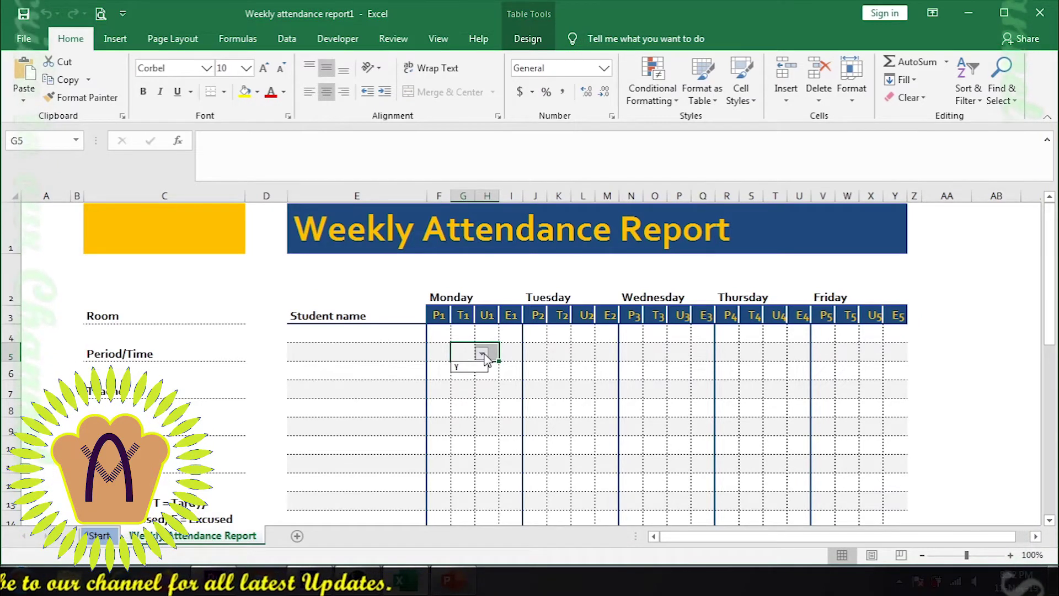
{"action": "left_click", "coordinate": [512, 354]}
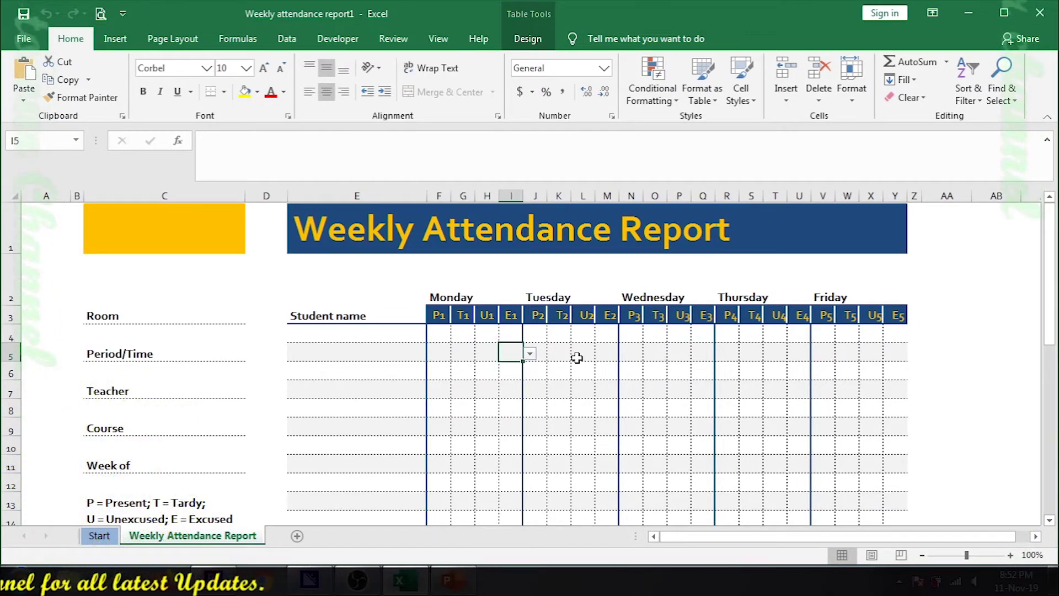
{"action": "left_click", "coordinate": [347, 333]}
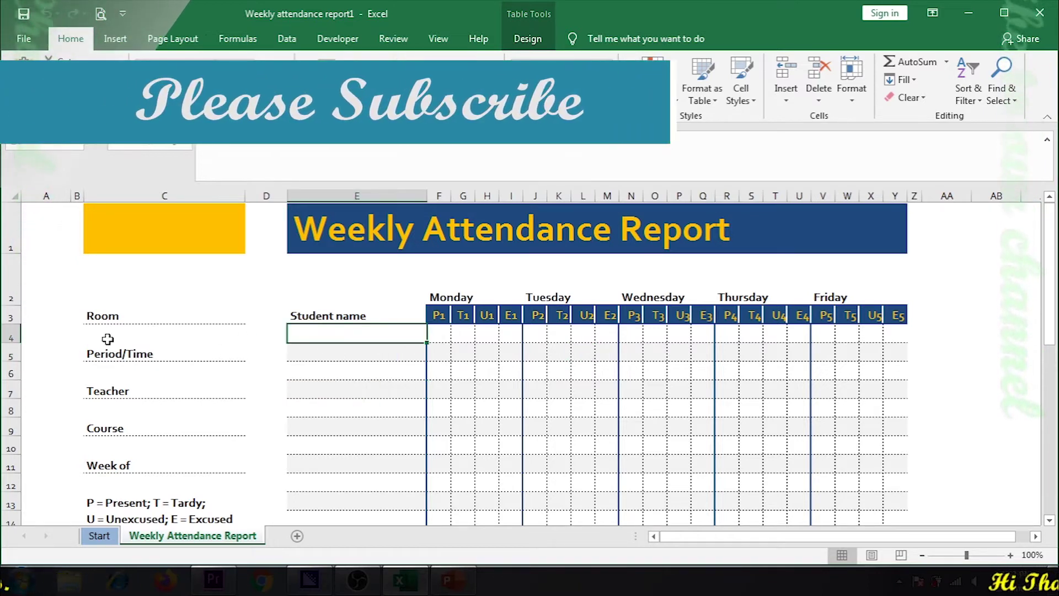
{"action": "left_click", "coordinate": [155, 320]}
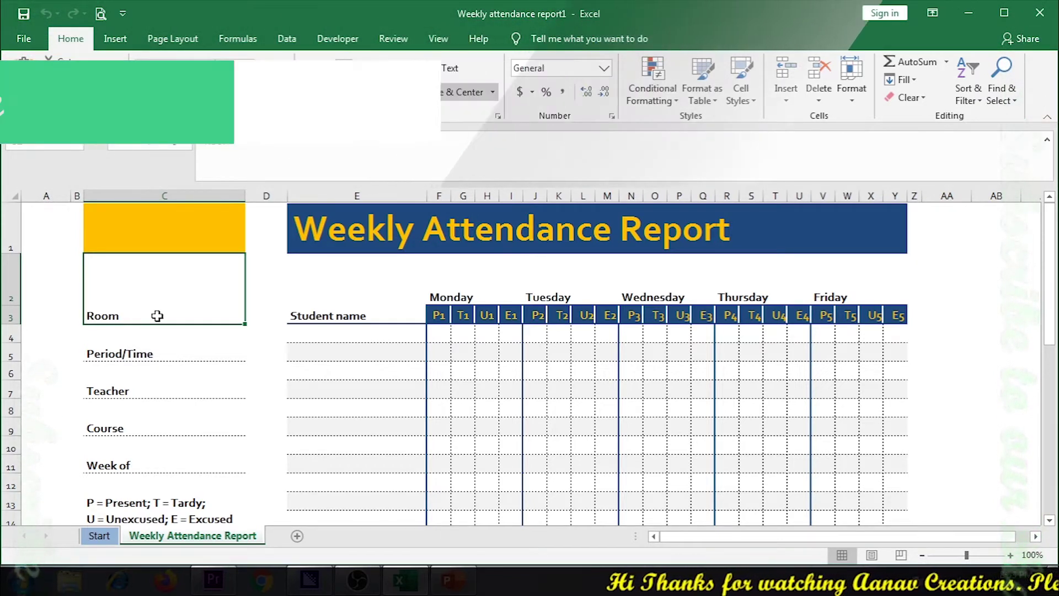
- Enter Room 5, the teacher's name, Course 'excel' and Week of 2 in the header fields
{"action": "type", "text": "5"}
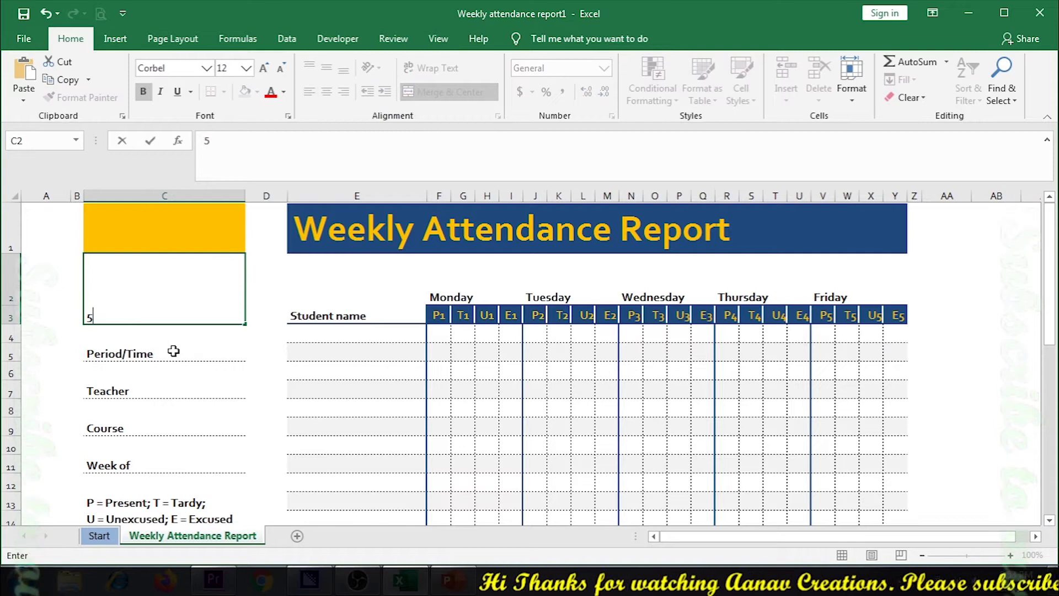
{"action": "left_click", "coordinate": [184, 355]}
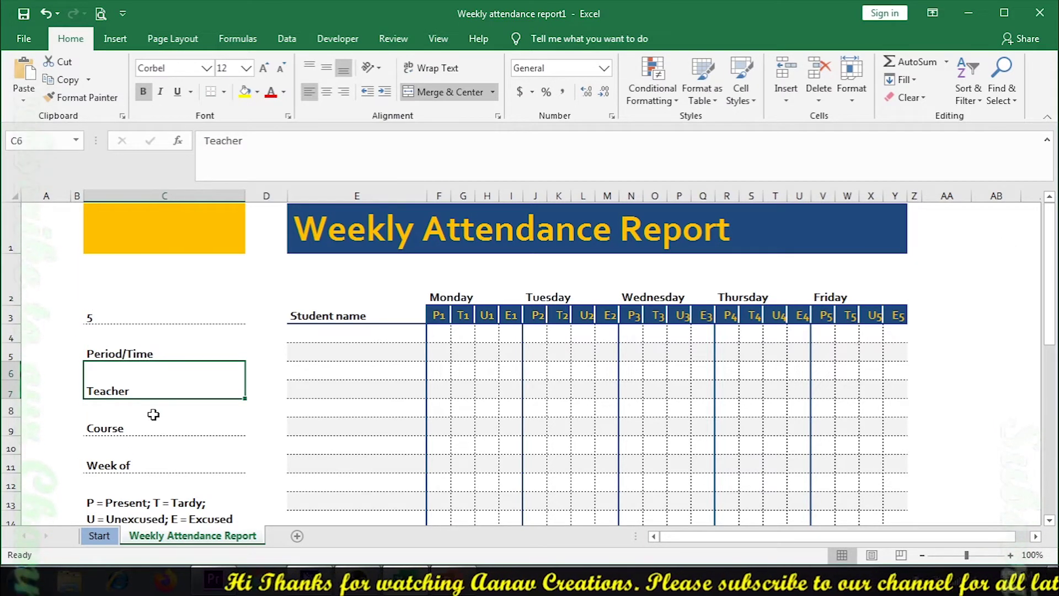
{"action": "type", "text": "ankit"}
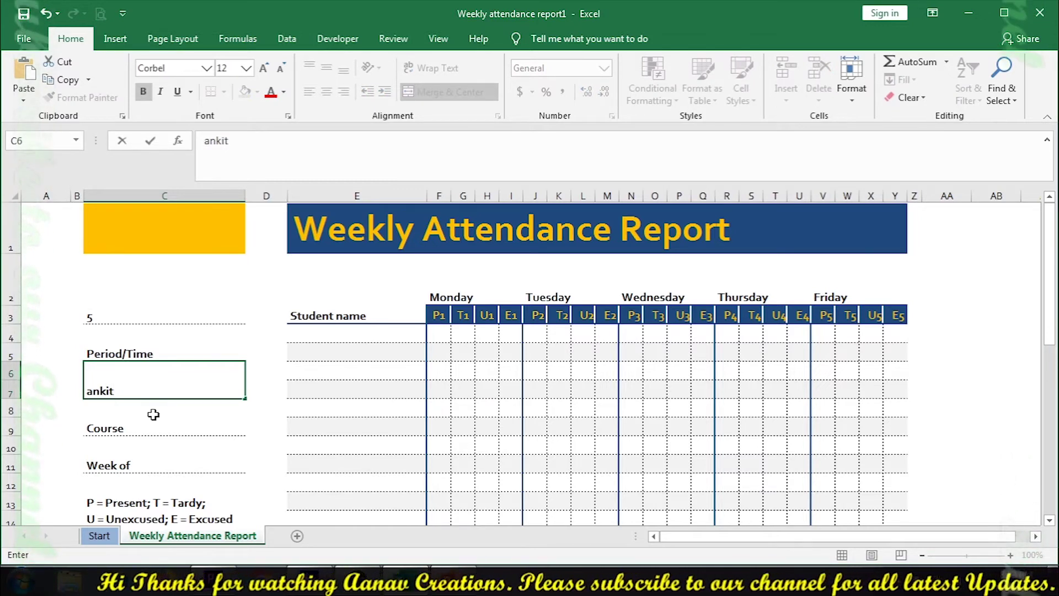
{"action": "left_click", "coordinate": [157, 426]}
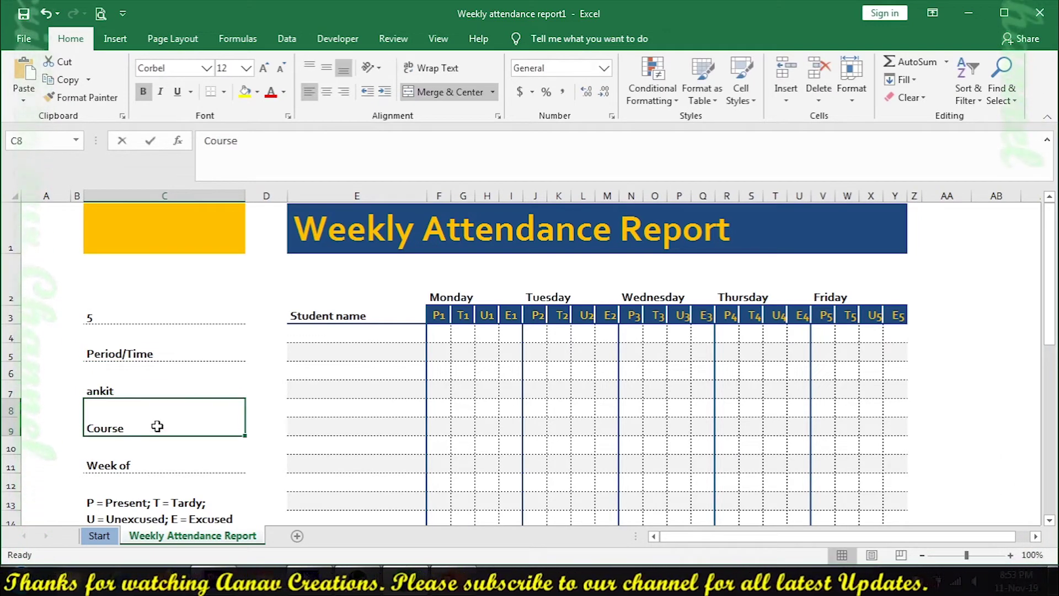
{"action": "type", "text": "excel"}
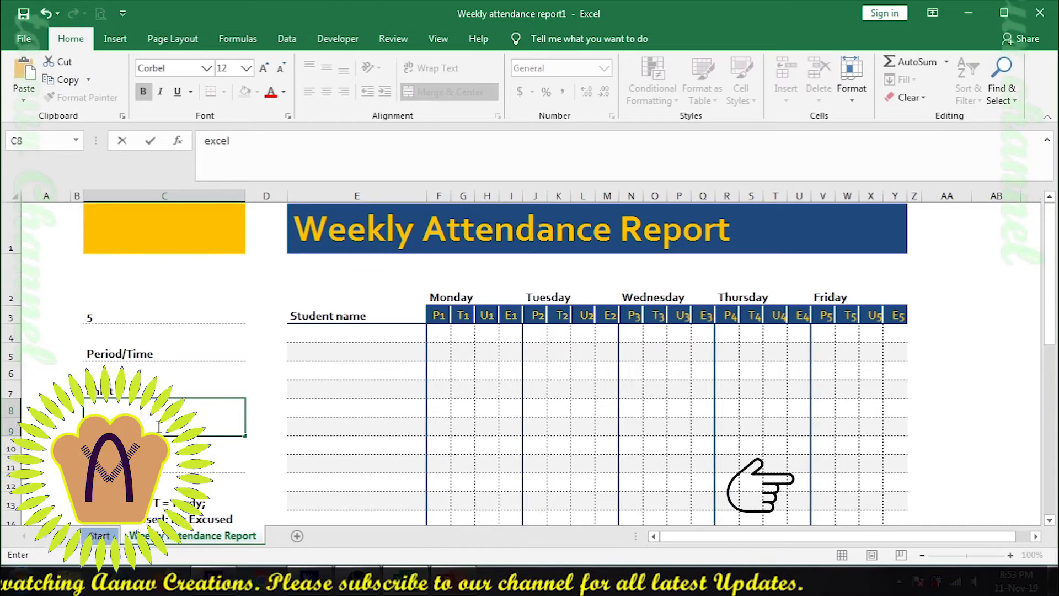
{"action": "key", "text": "Return"}
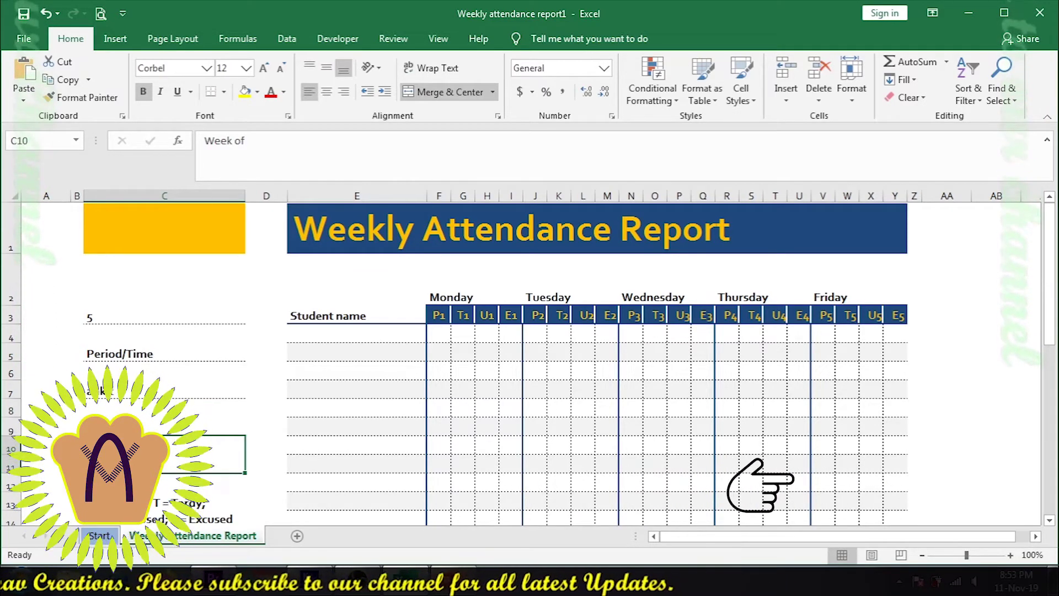
{"action": "type", "text": "2"}
{"action": "scroll", "coordinate": [642, 484], "scroll_direction": "down", "scroll_amount": 1}
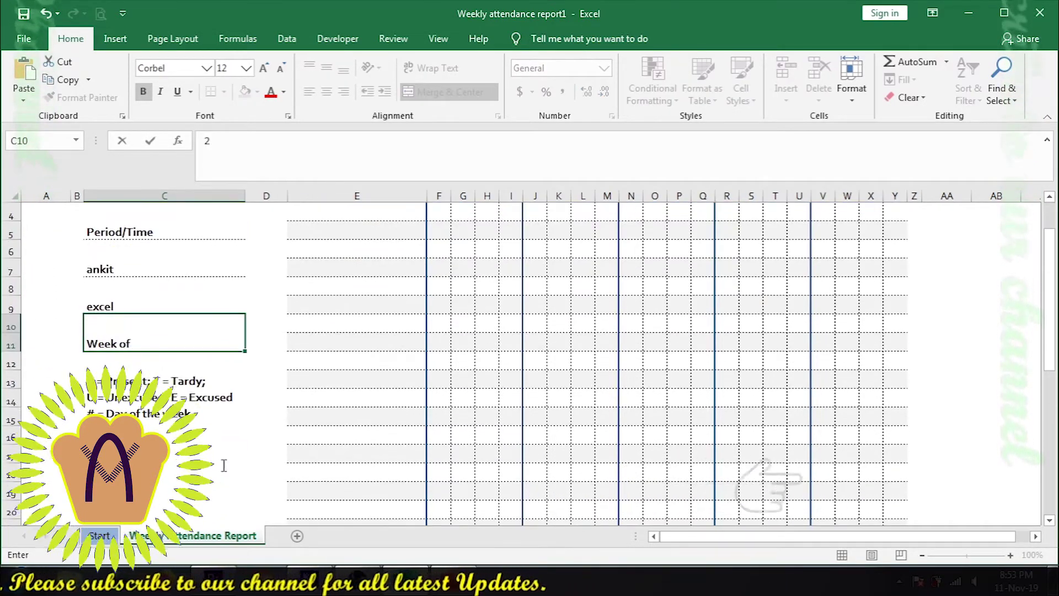
{"action": "left_click", "coordinate": [358, 427]}
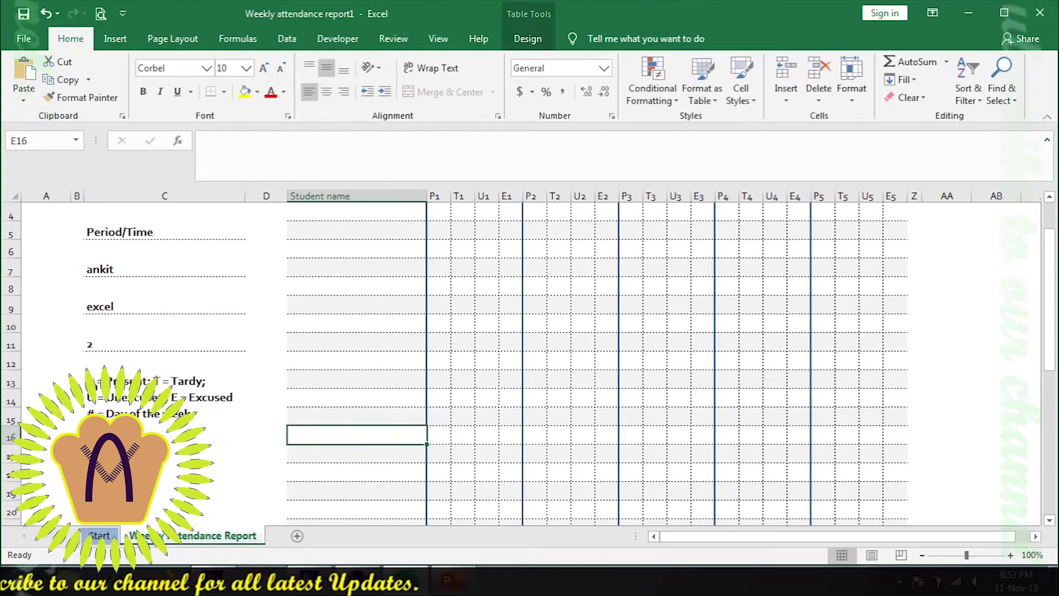
{"action": "left_click", "coordinate": [185, 380]}
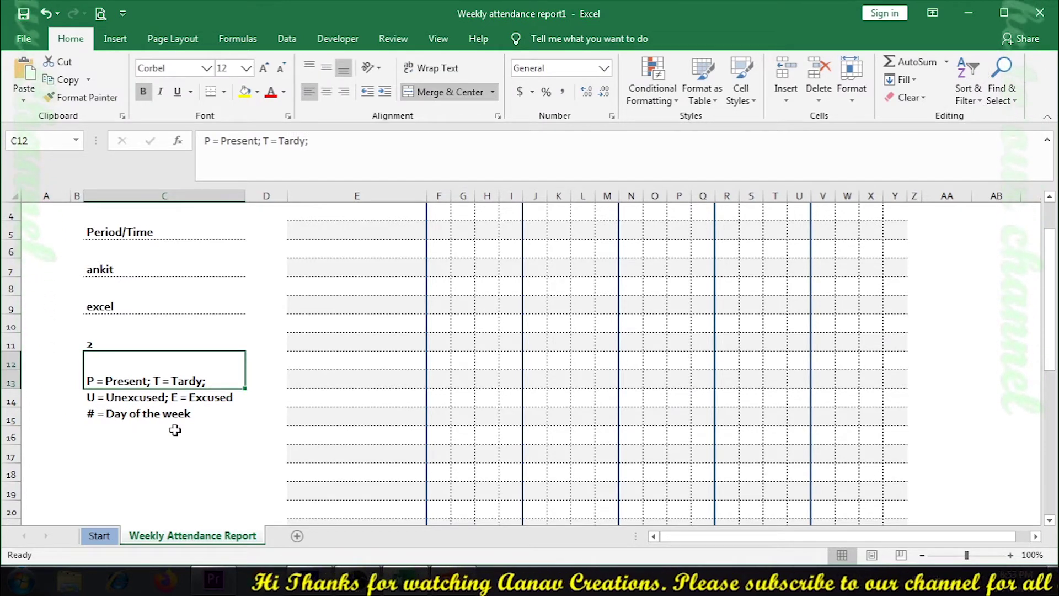
{"action": "left_click", "coordinate": [184, 403]}
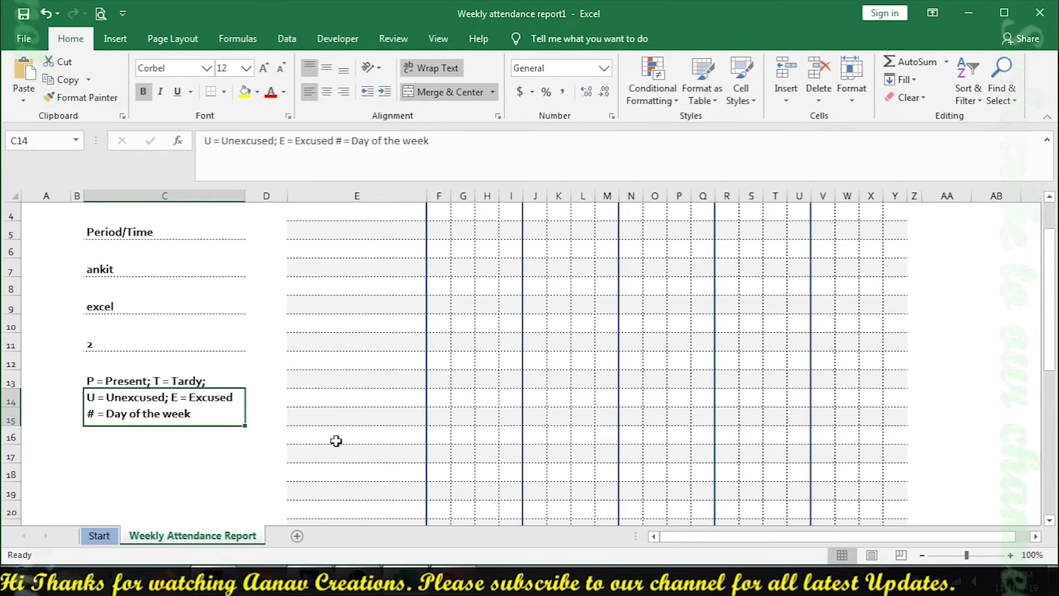
{"action": "left_click", "coordinate": [397, 369]}
{"action": "scroll", "coordinate": [395, 373], "scroll_direction": "up", "scroll_amount": 1}
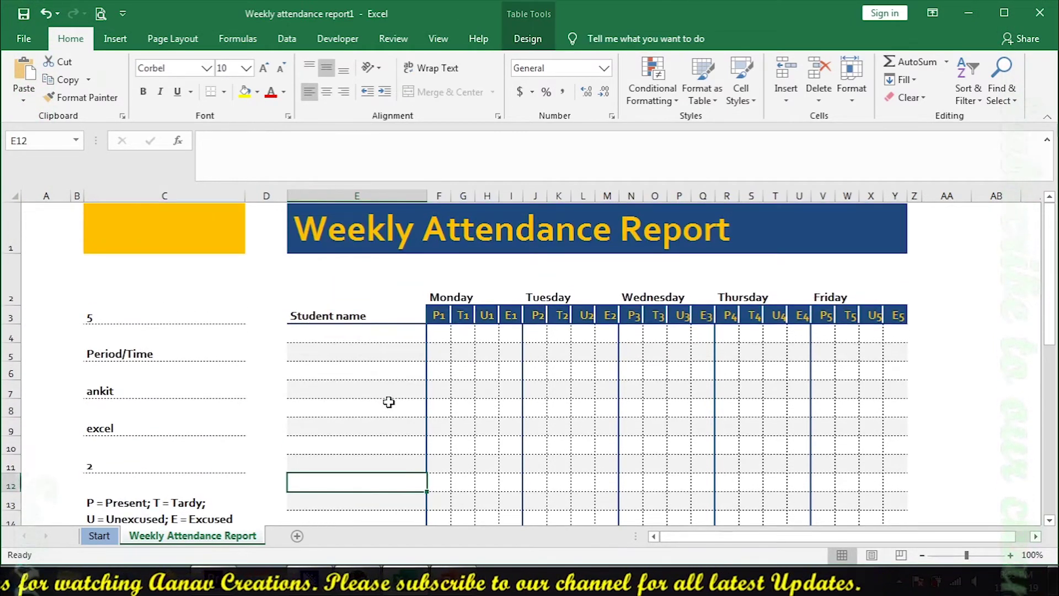
- Type the students' names one per row down the Student name column, starting at E4
{"action": "left_click", "coordinate": [323, 338]}
{"action": "type", "text": "Ankit"}
{"action": "key", "text": "Return"}
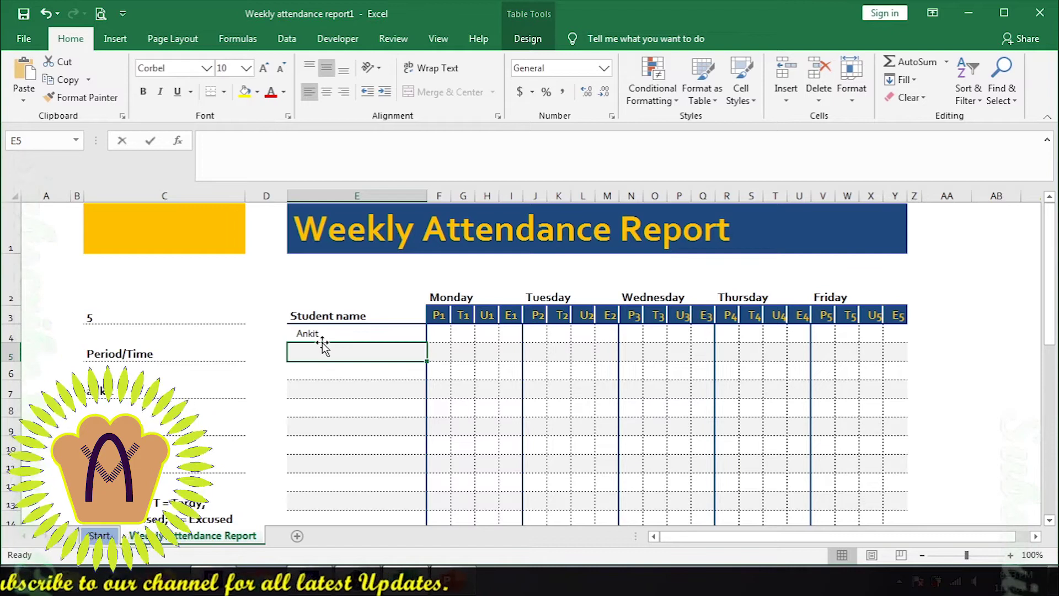
{"action": "type", "text": "Aanav"}
{"action": "key", "text": "Return"}
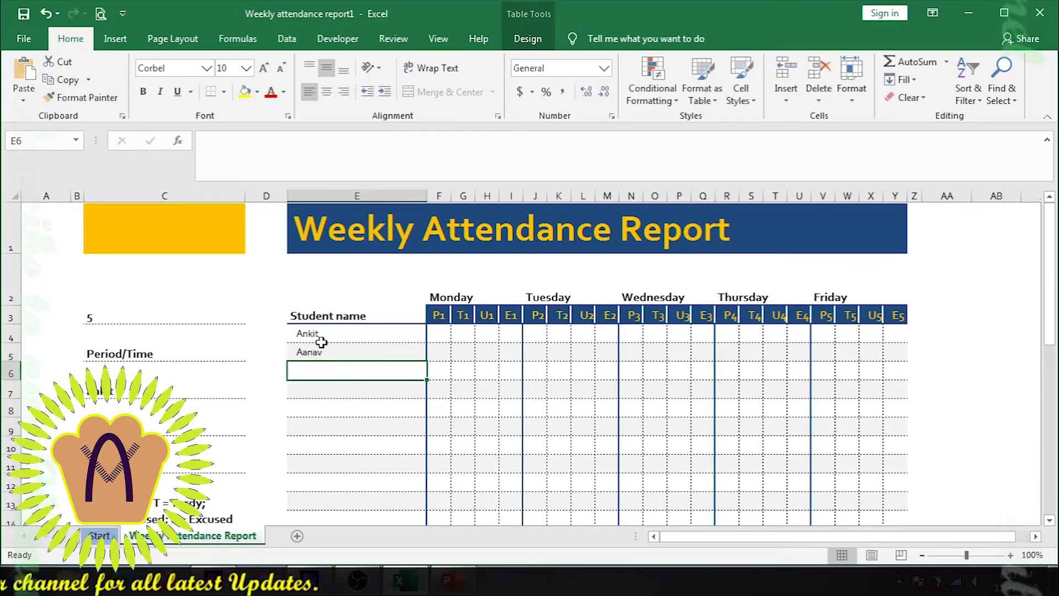
{"action": "type", "text": "ram"}
{"action": "key", "text": "Return"}
{"action": "type", "text": "sha"}
{"action": "type", "text": "si"}
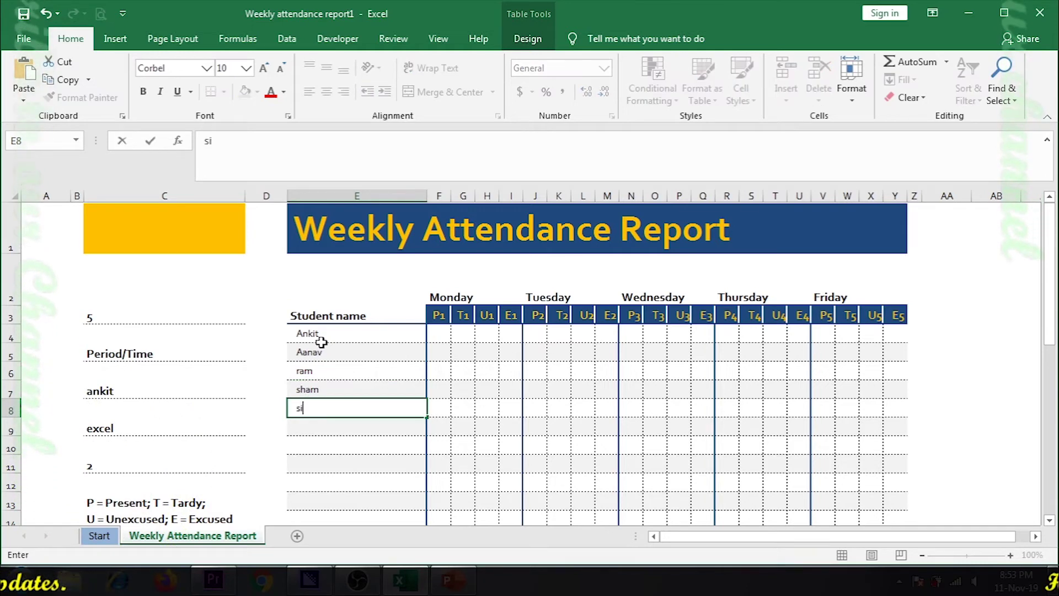
{"action": "type", "text": "gita"}
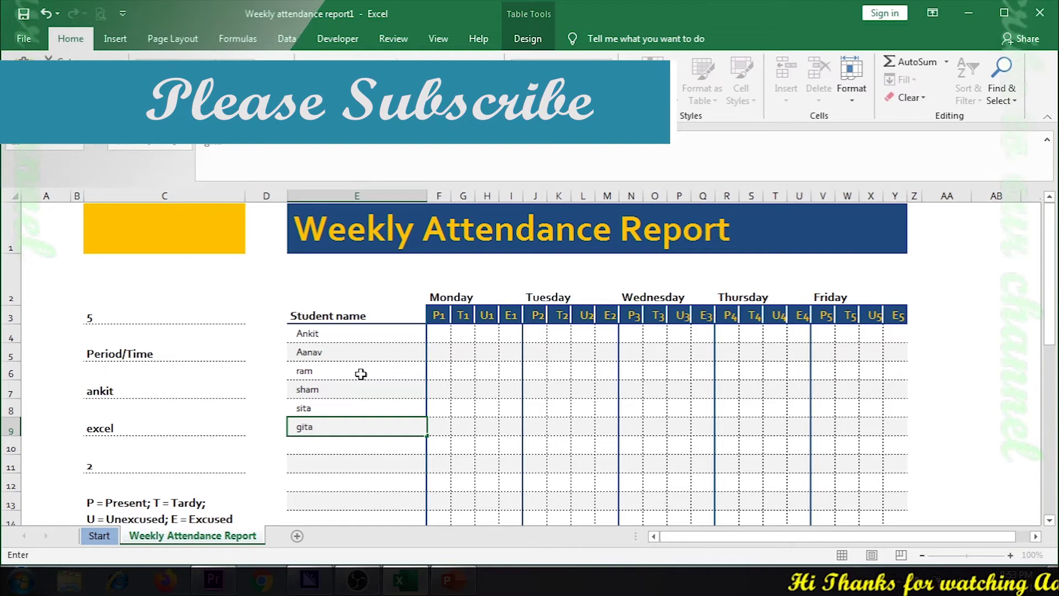
{"action": "left_click", "coordinate": [361, 374]}
- Try entering 'a' and 'p' in the first student's Monday present cell, then cancel the validation error
{"action": "left_click", "coordinate": [439, 334]}
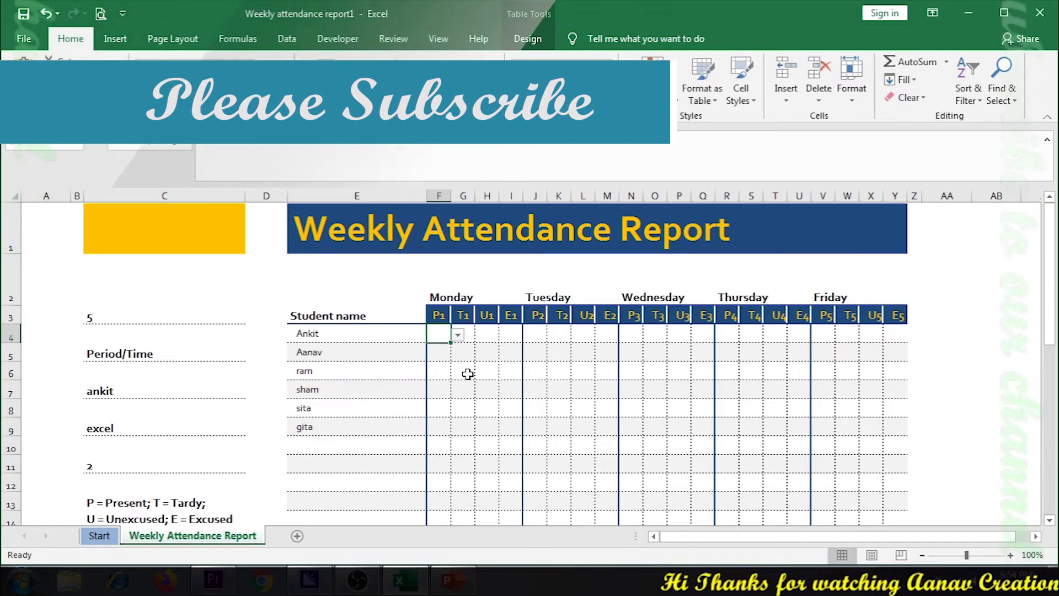
{"action": "type", "text": "a"}
{"action": "key", "text": "Return"}
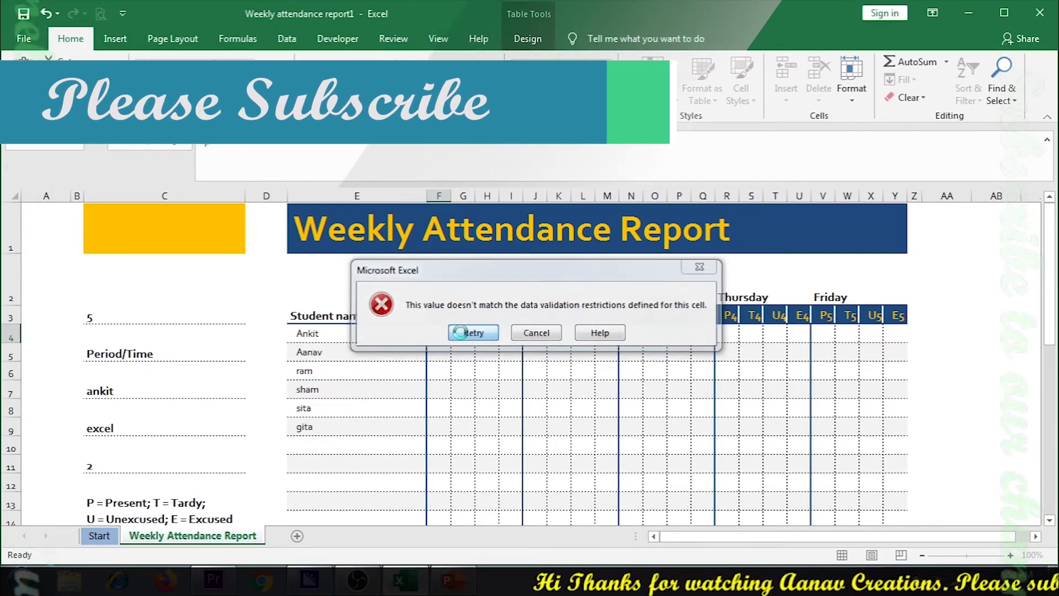
{"action": "left_click", "coordinate": [461, 332]}
{"action": "type", "text": "p"}
{"action": "key", "text": "Return"}
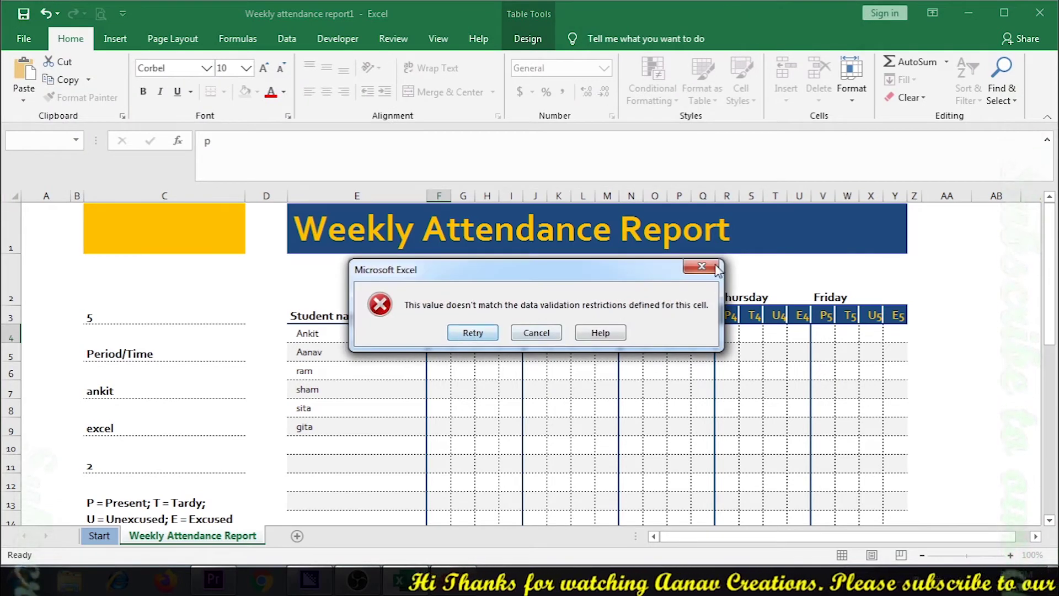
{"action": "left_click", "coordinate": [716, 268]}
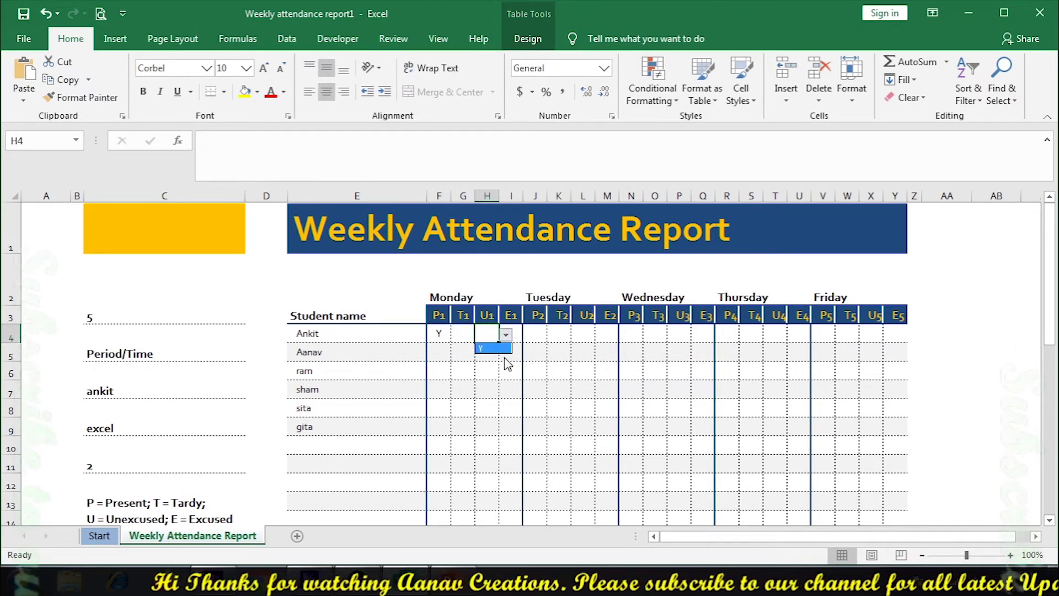
- Try entering 't' in Monday's tardy cell and dismiss the resulting validation error
{"action": "scroll", "coordinate": [632, 382], "scroll_direction": "down", "scroll_amount": 2}
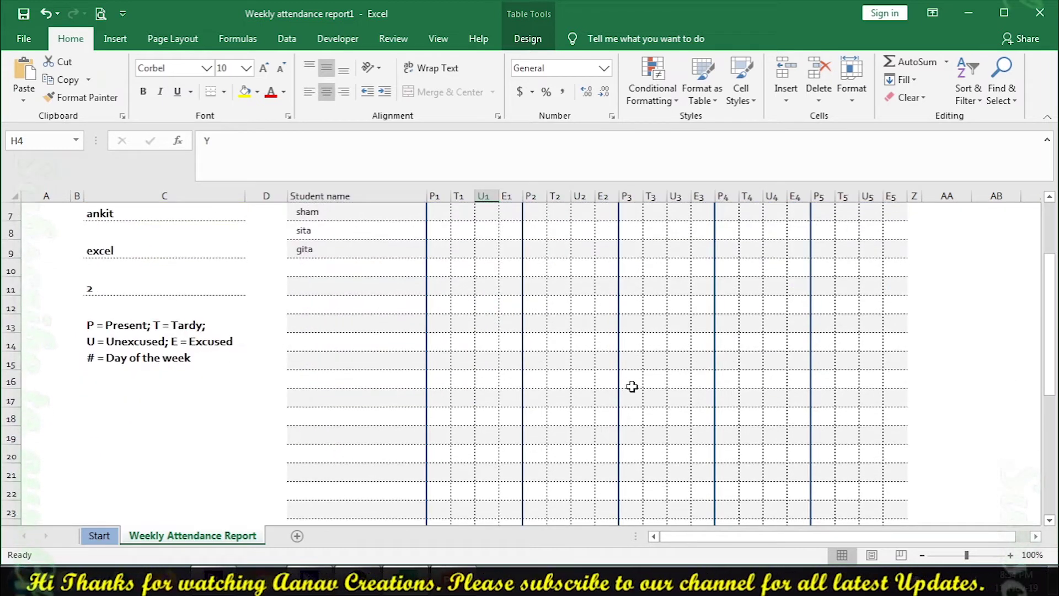
{"action": "scroll", "coordinate": [632, 385], "scroll_direction": "down", "scroll_amount": 4}
{"action": "scroll", "coordinate": [600, 405], "scroll_direction": "down", "scroll_amount": 4}
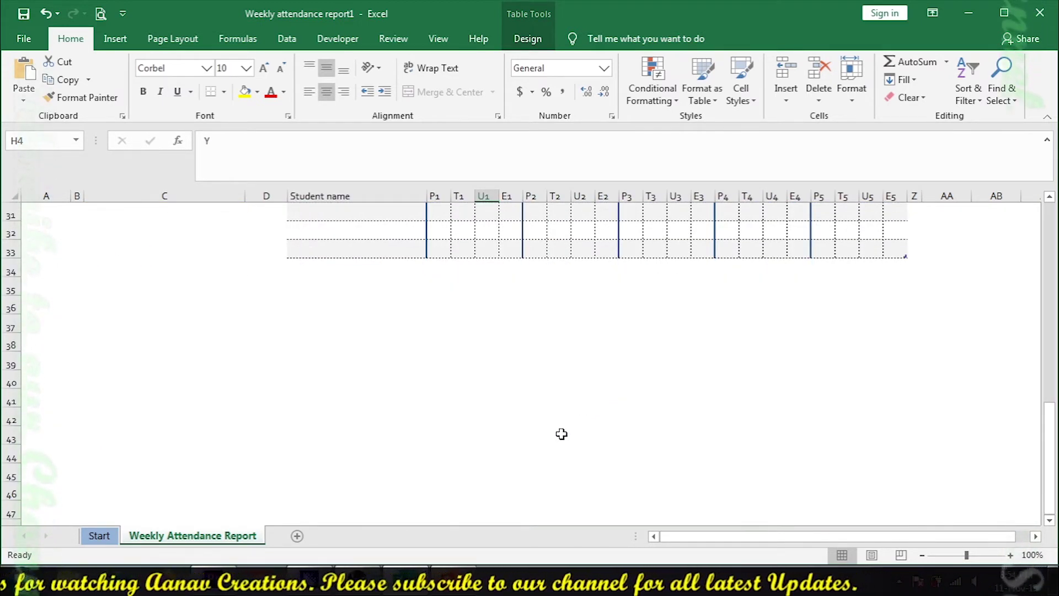
{"action": "scroll", "coordinate": [562, 434], "scroll_direction": "up", "scroll_amount": 5}
{"action": "scroll", "coordinate": [556, 431], "scroll_direction": "up", "scroll_amount": 5}
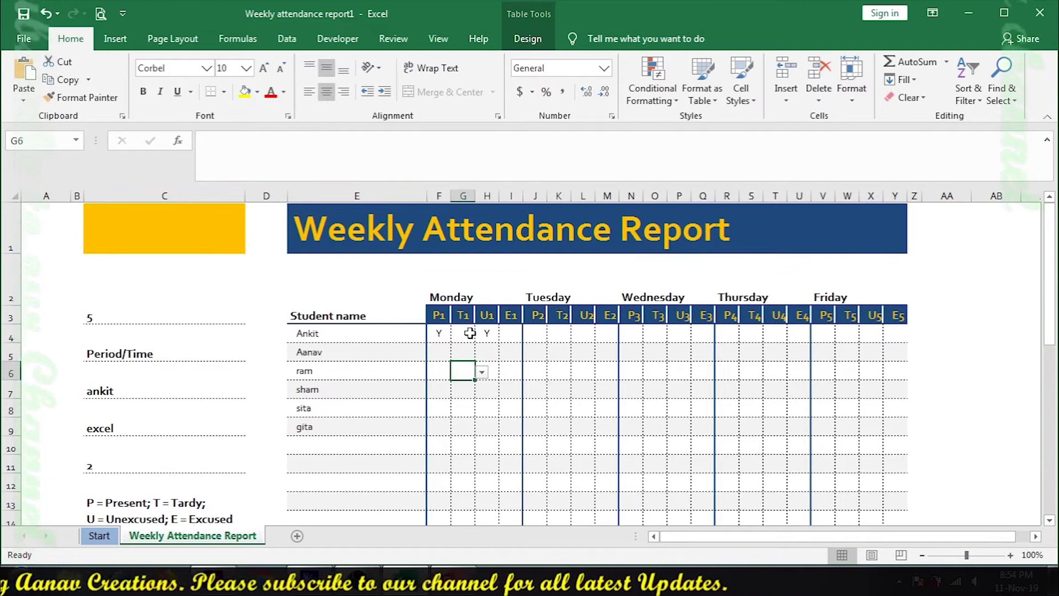
{"action": "type", "text": "t"}
{"action": "key", "text": "Return"}
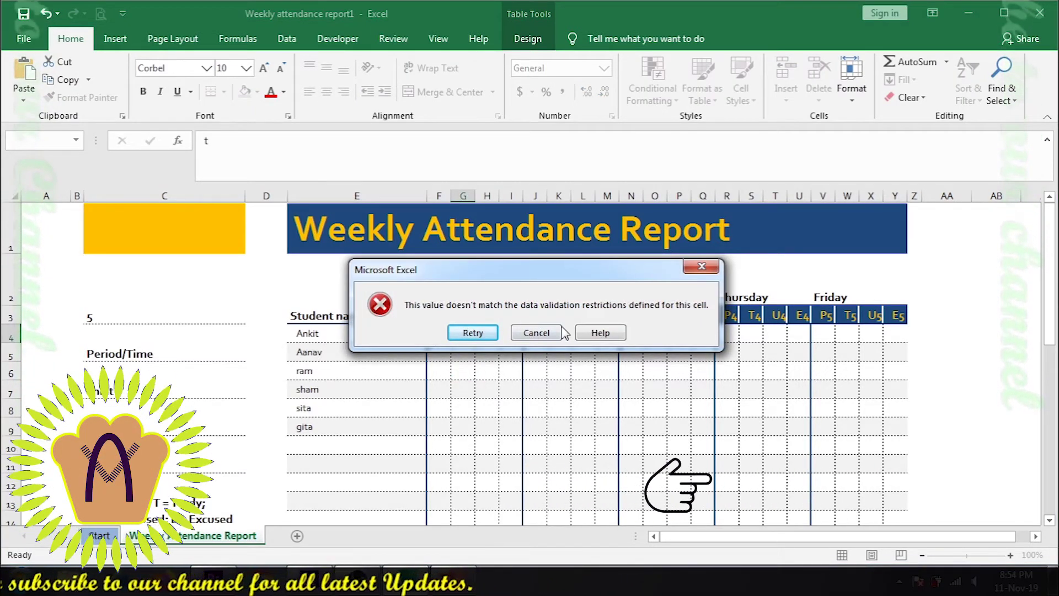
{"action": "left_click", "coordinate": [535, 332]}
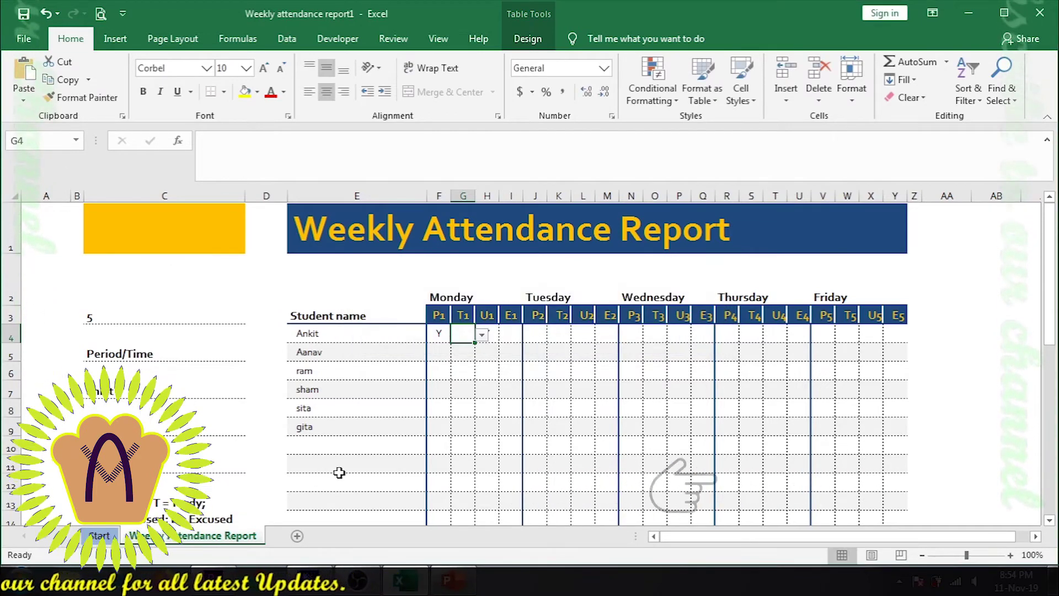
- Choose Y from the attendance cell's dropdown list and confirm it, moving right
{"action": "left_click", "coordinate": [462, 389]}
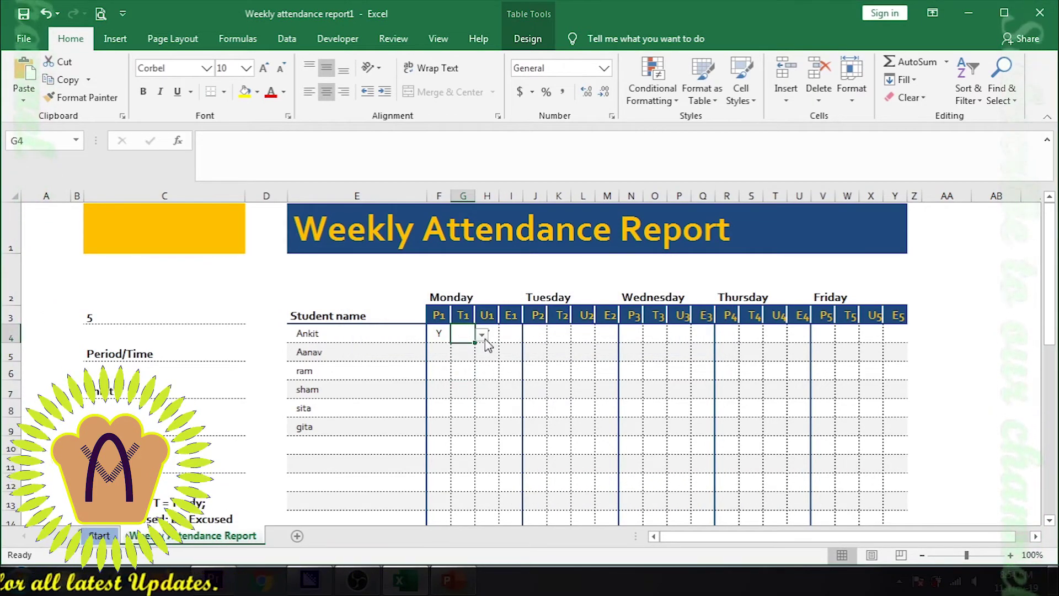
{"action": "left_click", "coordinate": [480, 348]}
{"action": "left_click", "coordinate": [497, 334]}
{"action": "type", "text": "Y"}
{"action": "key", "text": "Tab"}
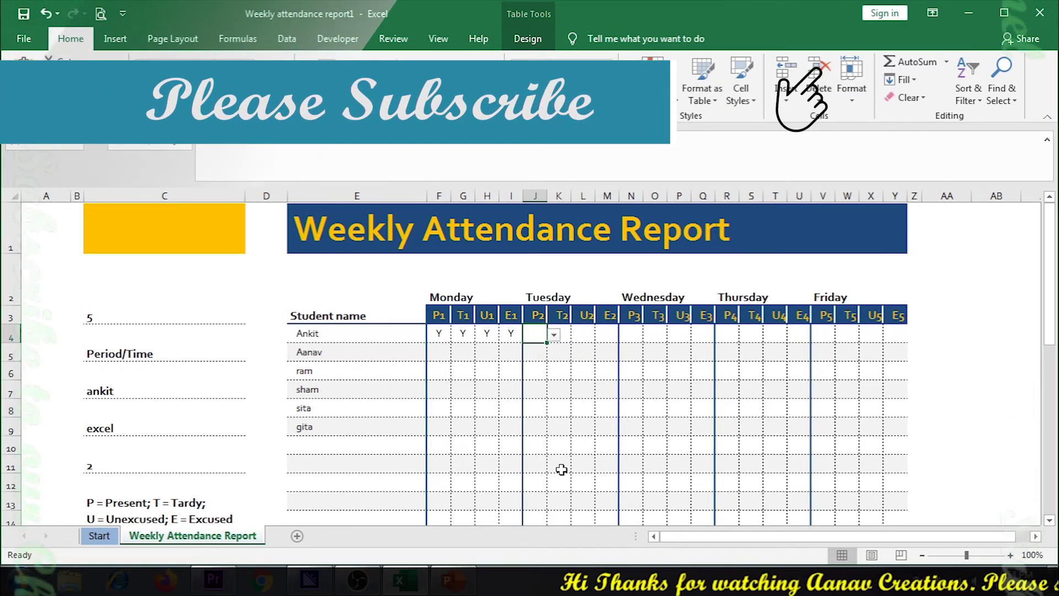
- Look over the Start sheet's template notes
{"action": "left_click", "coordinate": [99, 535]}
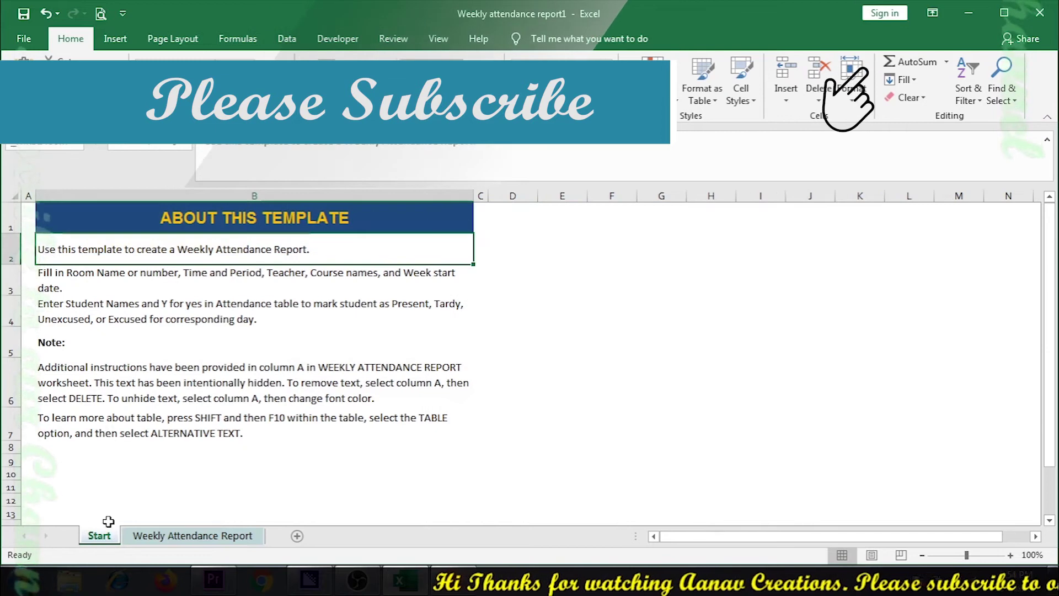
{"action": "scroll", "coordinate": [267, 352], "scroll_direction": "down", "scroll_amount": 5}
{"action": "scroll", "coordinate": [269, 353], "scroll_direction": "up", "scroll_amount": 5}
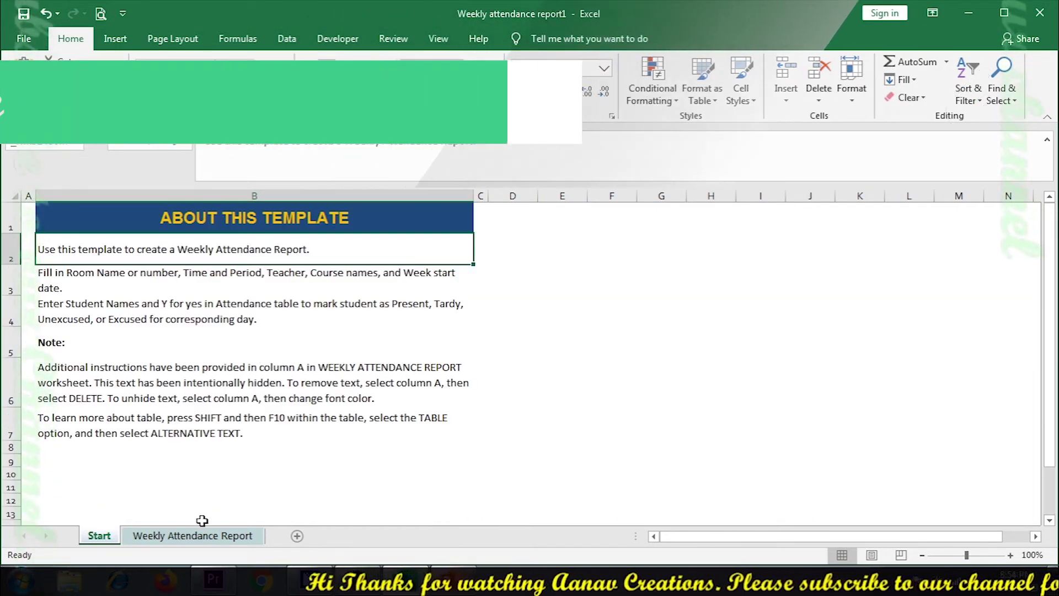
- Return to the Weekly Attendance Report sheet and scroll through it back to the top
{"action": "left_click", "coordinate": [193, 535]}
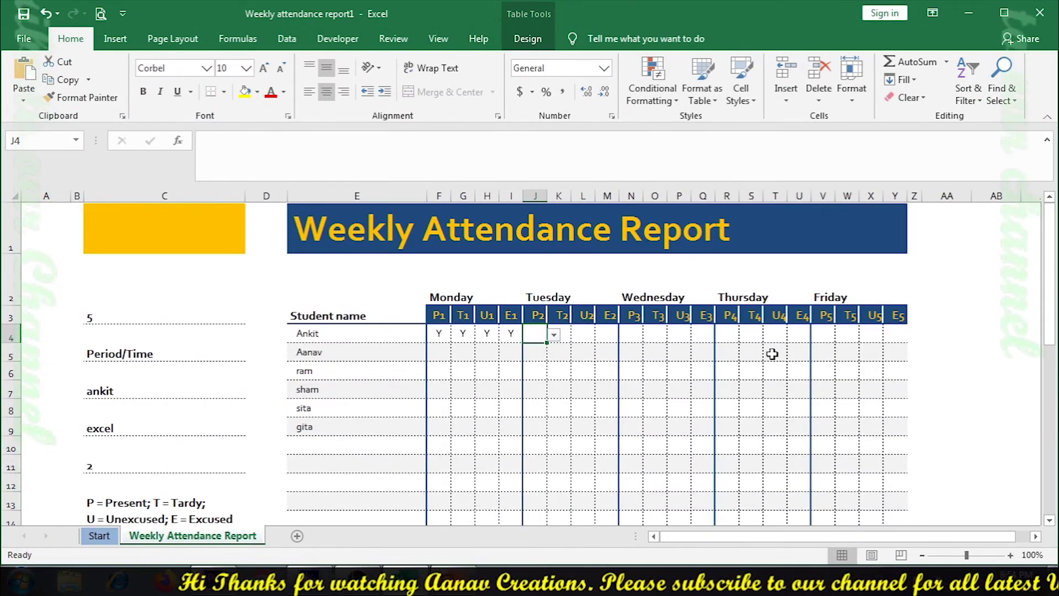
{"action": "scroll", "coordinate": [681, 392], "scroll_direction": "down", "scroll_amount": 4}
{"action": "scroll", "coordinate": [682, 391], "scroll_direction": "down", "scroll_amount": 5}
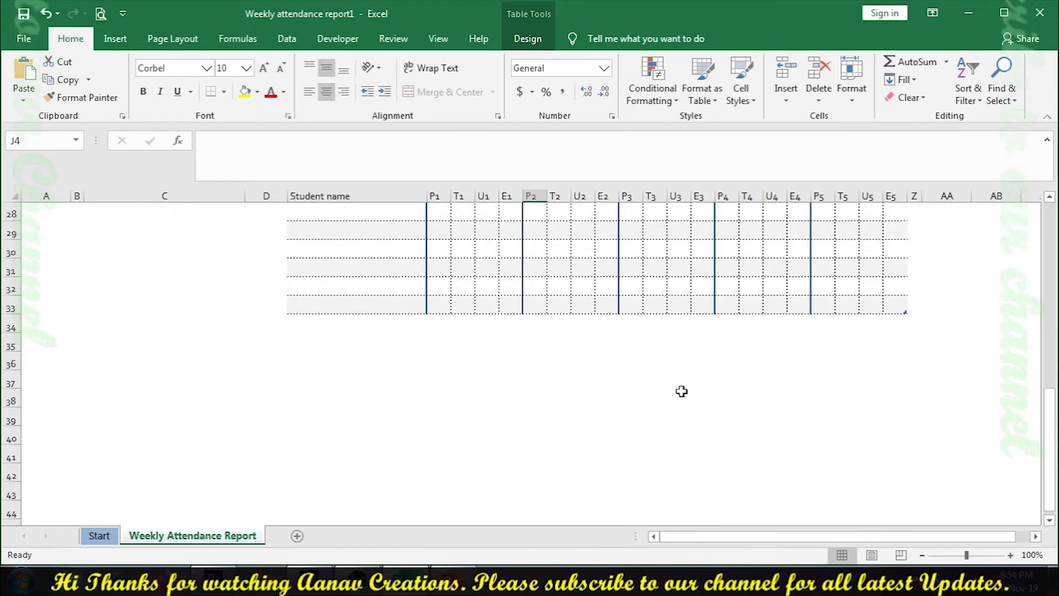
{"action": "scroll", "coordinate": [682, 392], "scroll_direction": "down", "scroll_amount": 5}
{"action": "scroll", "coordinate": [682, 391], "scroll_direction": "down", "scroll_amount": 6}
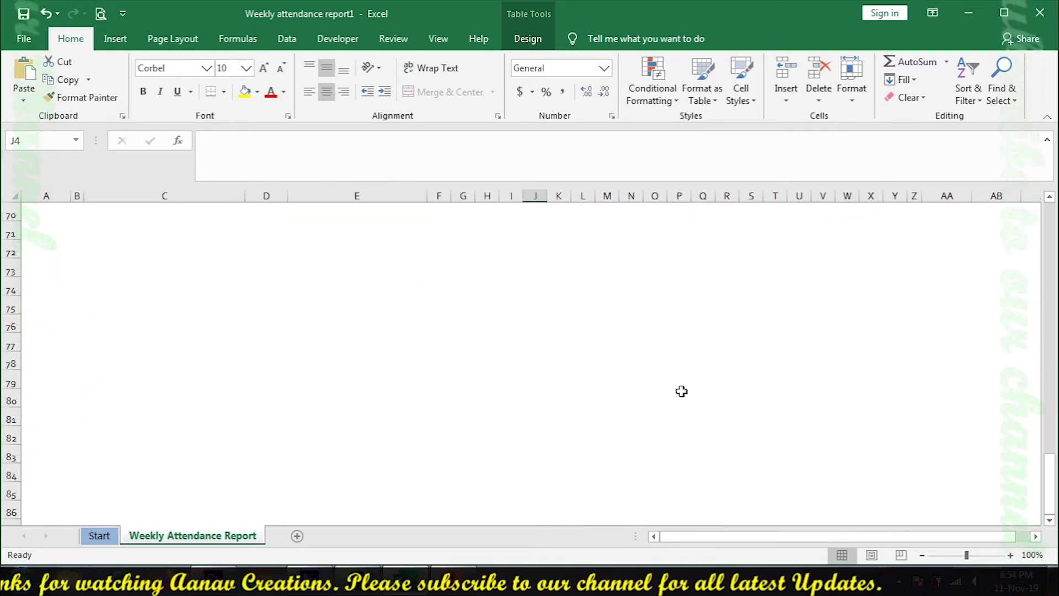
{"action": "scroll", "coordinate": [680, 391], "scroll_direction": "up", "scroll_amount": 10}
{"action": "scroll", "coordinate": [666, 385], "scroll_direction": "up", "scroll_amount": 1}
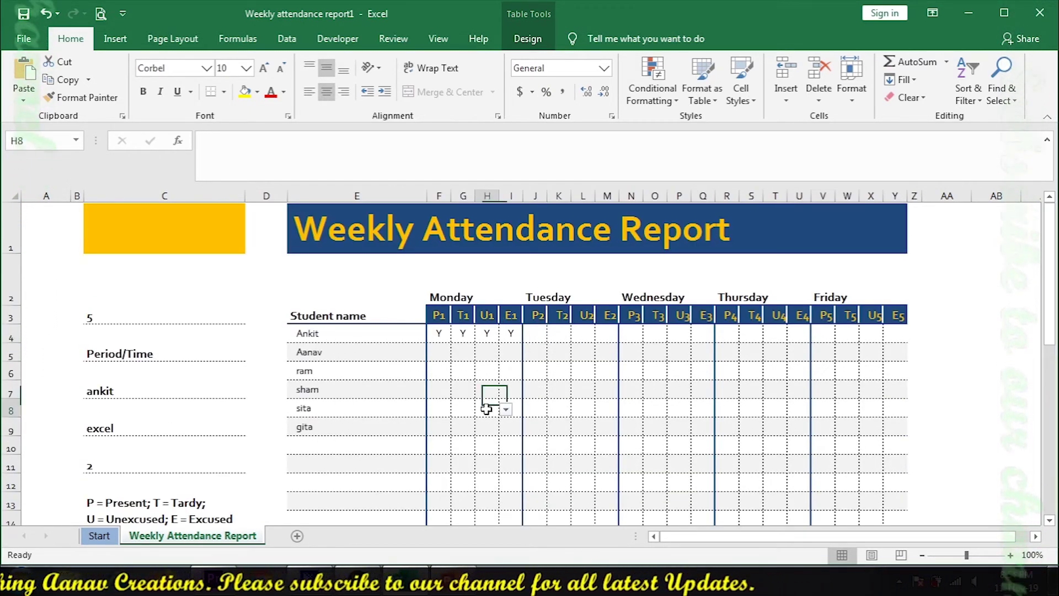